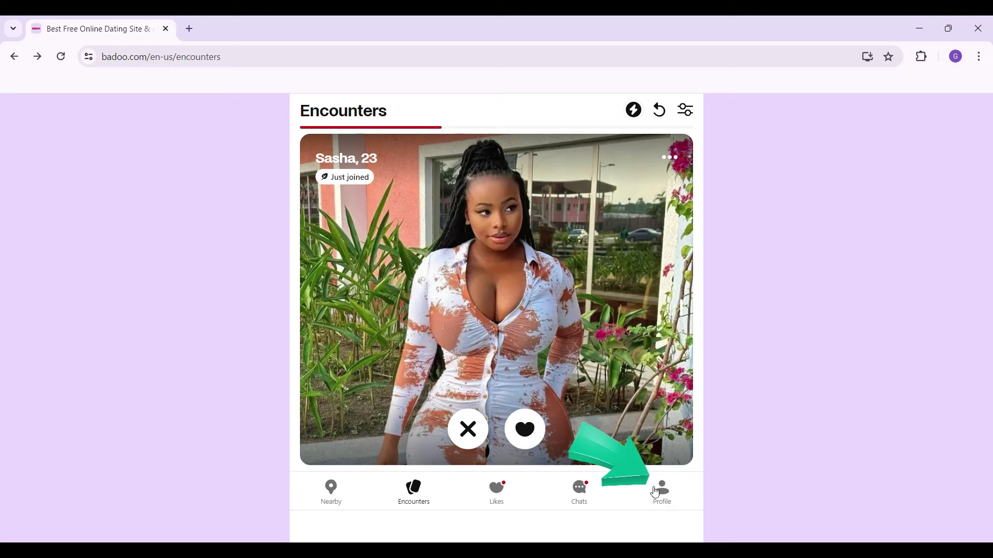
- Go from Encounters to your own profile and into the account settings list
click(666, 497)
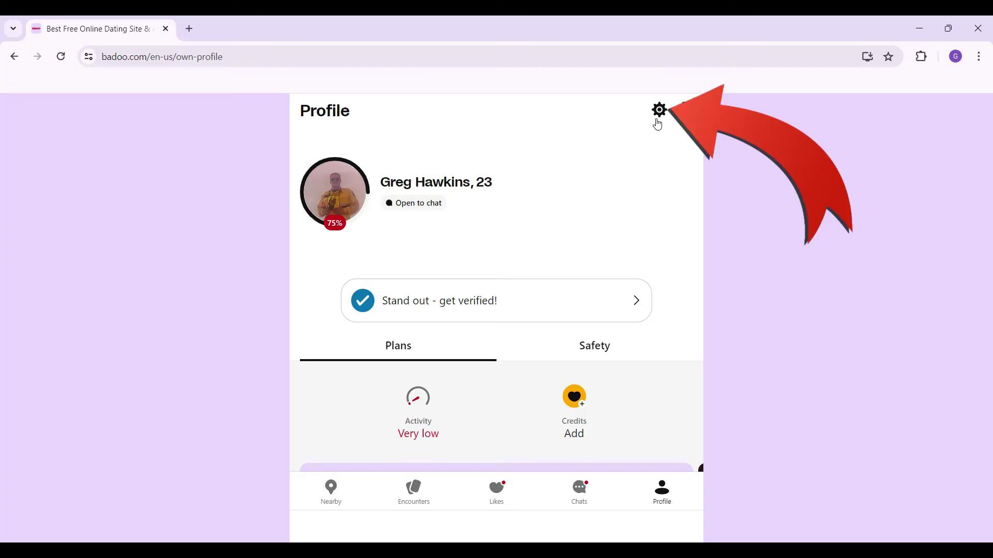
click(658, 110)
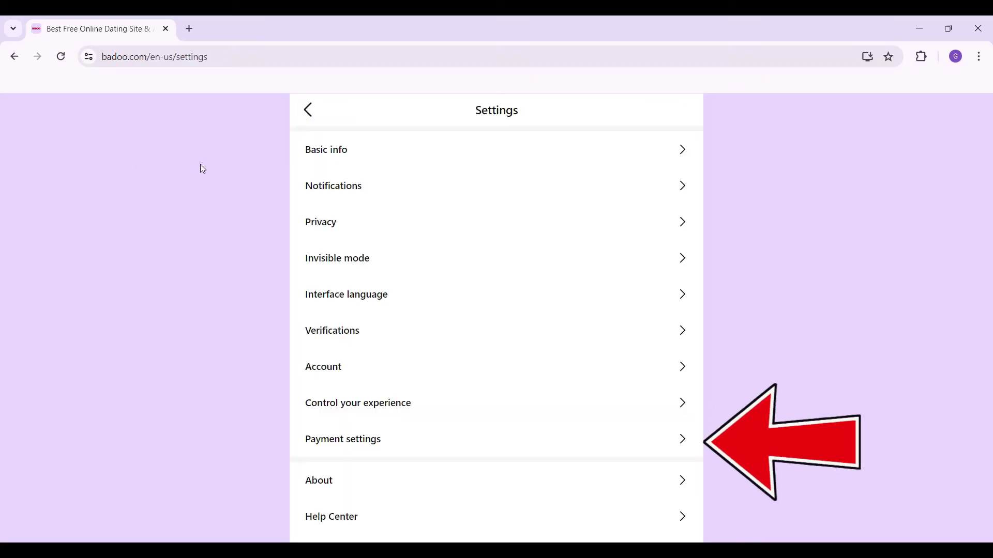
click(376, 450)
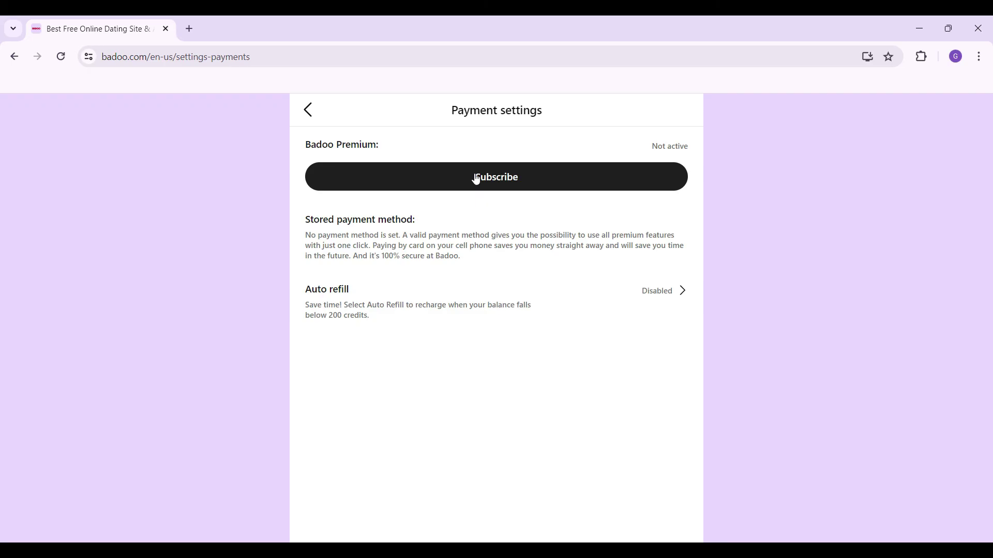
- Back out of Payment settings through the settings list to your own profile
click(308, 113)
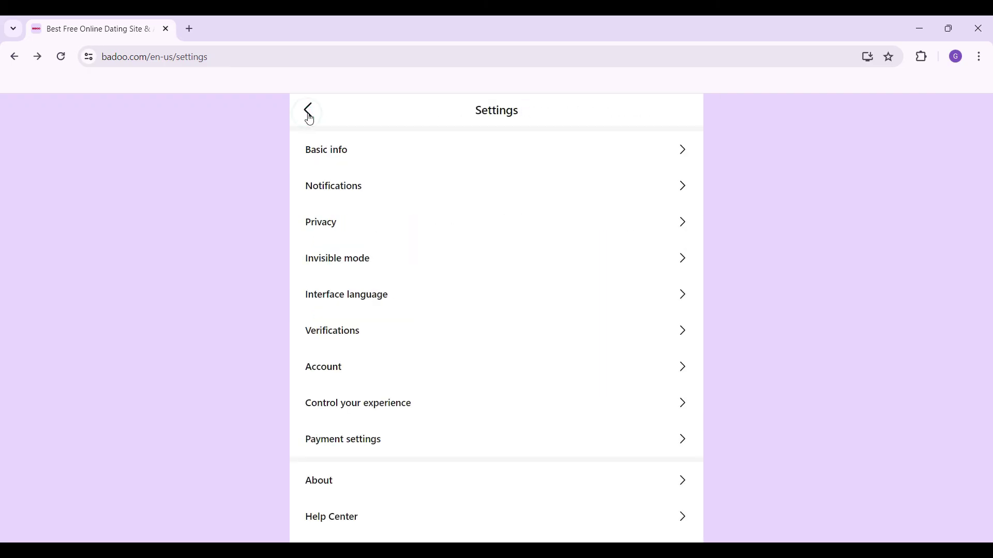
click(308, 113)
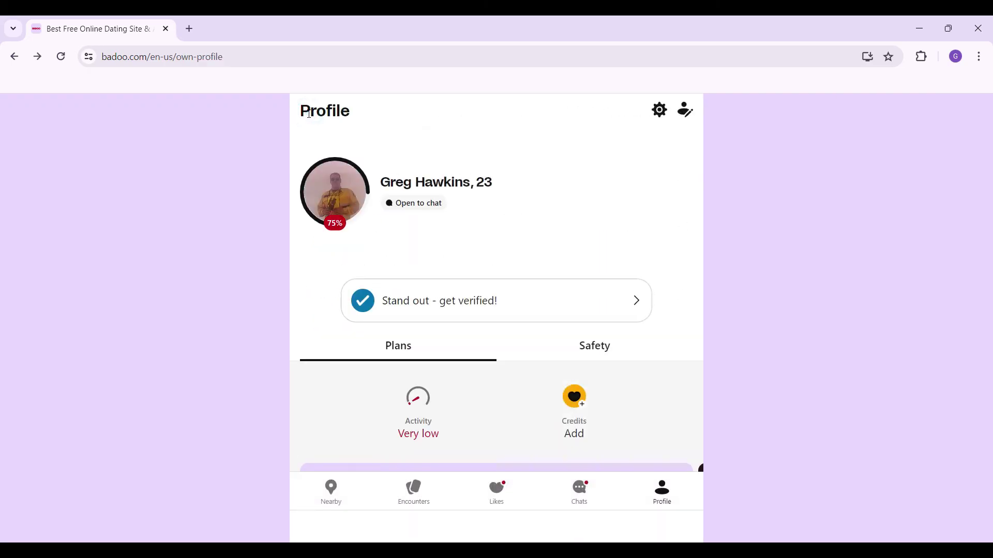